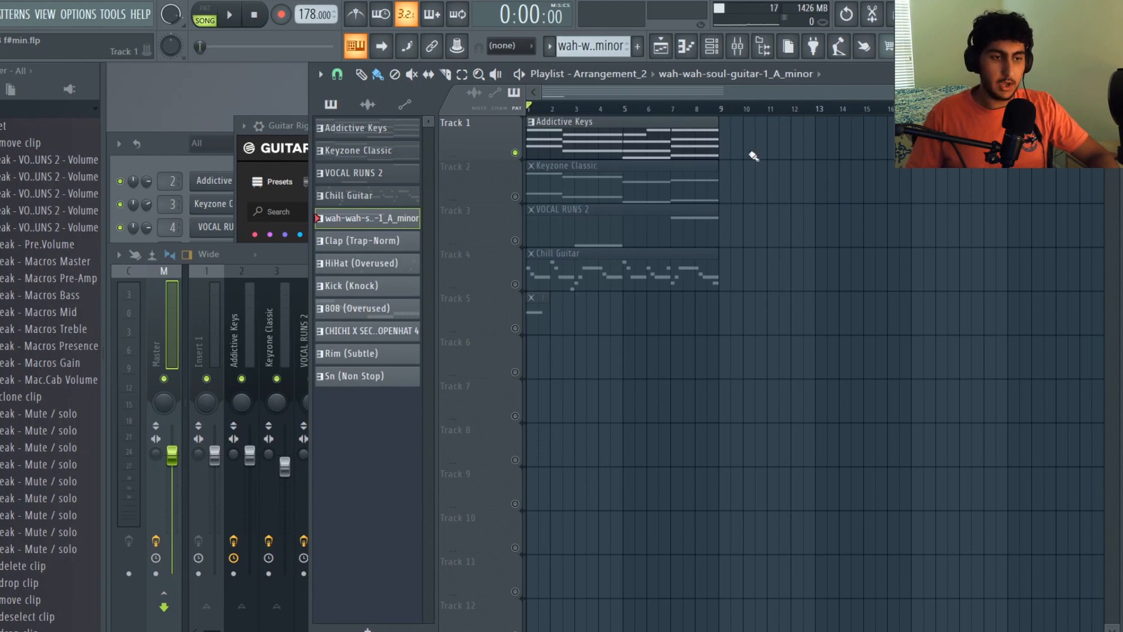
- Open the Addictive Keys chord pattern in the piano roll and play it back
{"action": "double_click", "coordinate": [677, 143]}
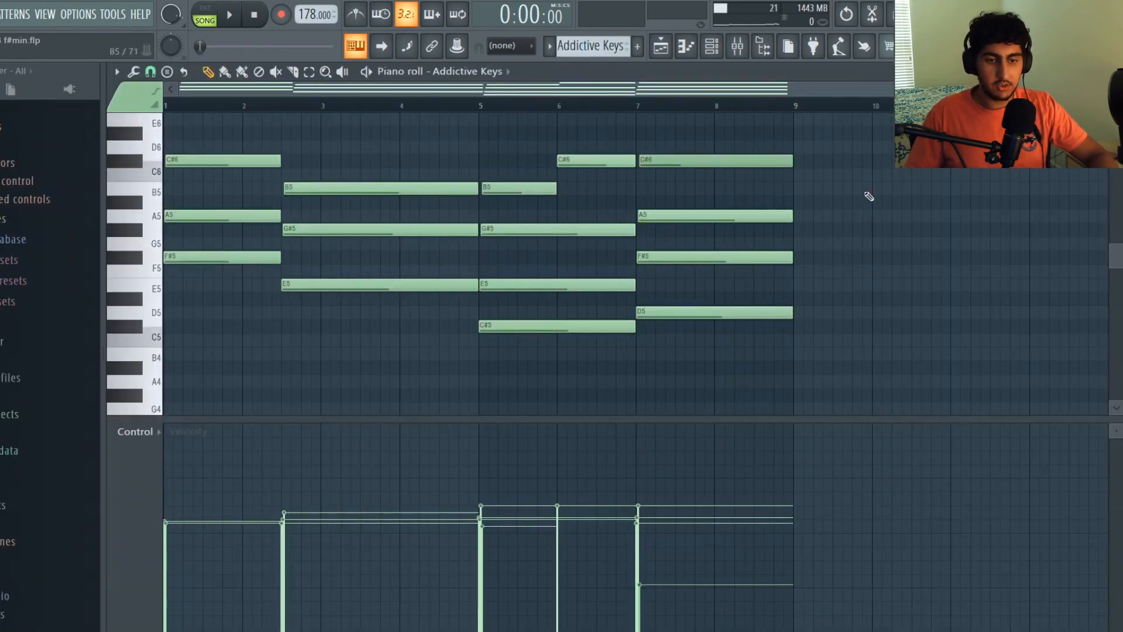
{"action": "key", "text": "space"}
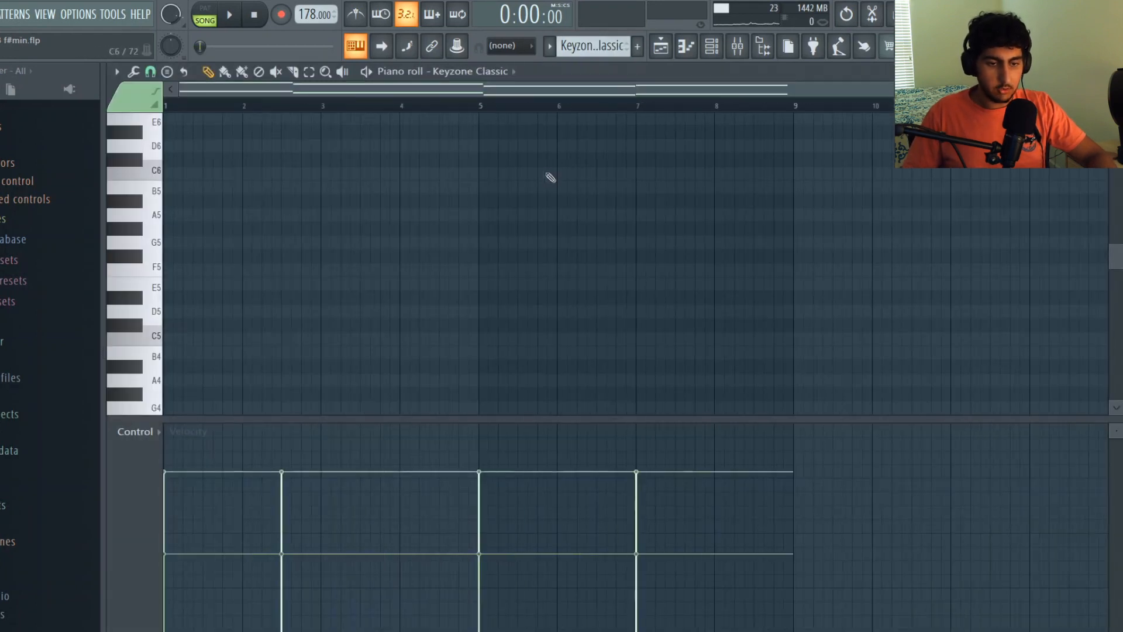
- Show the lower-octave notes of the Keyzone Classic pattern by selecting them, and play the pattern back
{"action": "scroll", "coordinate": [521, 183], "scroll_direction": "down", "scroll_amount": 10}
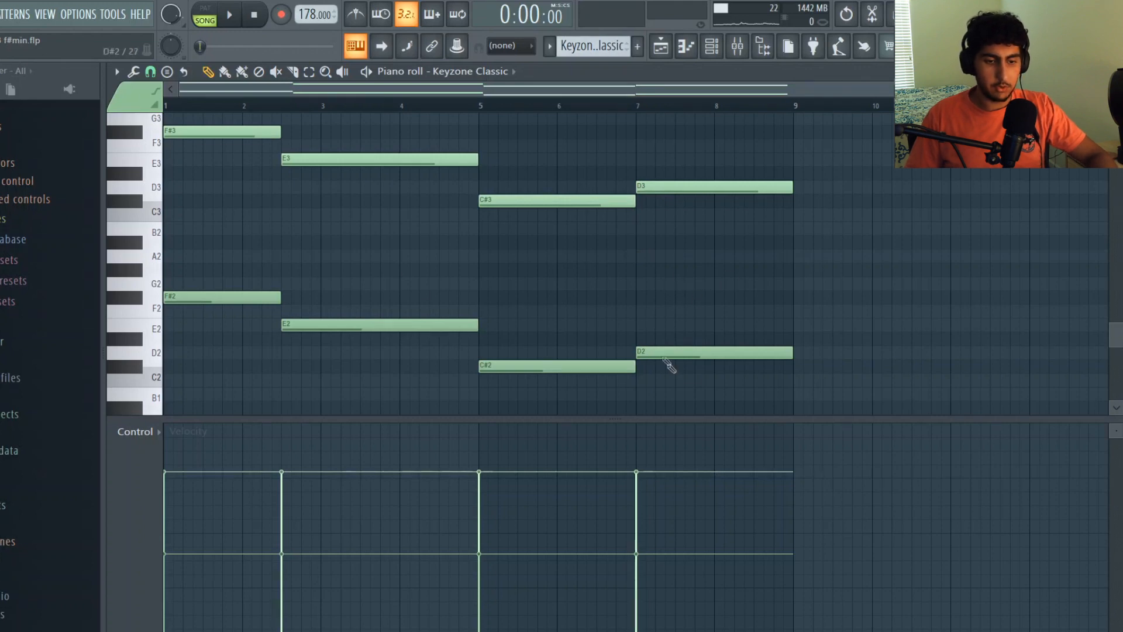
{"action": "left_click_drag", "start_coordinate": [764, 389], "coordinate": [183, 275]}
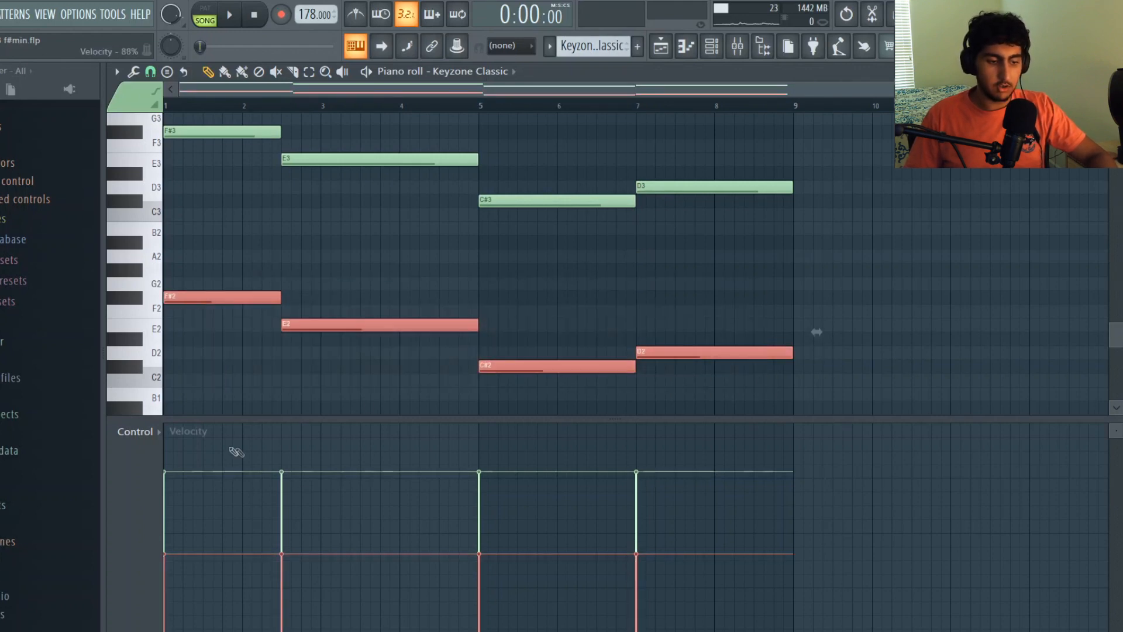
{"action": "left_click", "coordinate": [560, 290]}
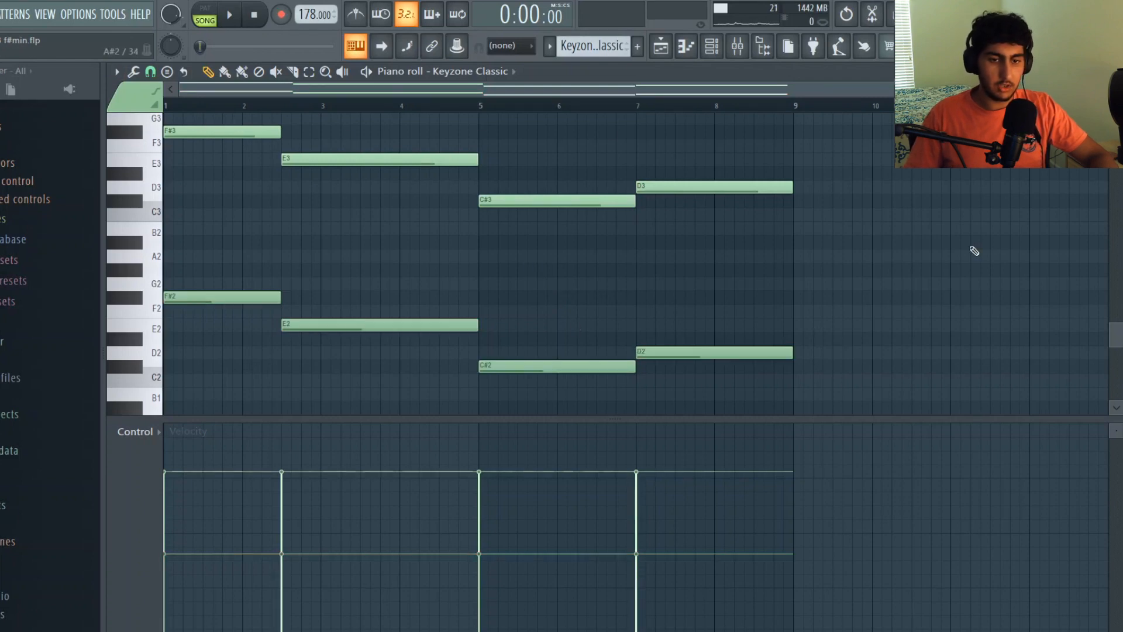
{"action": "key", "text": "space"}
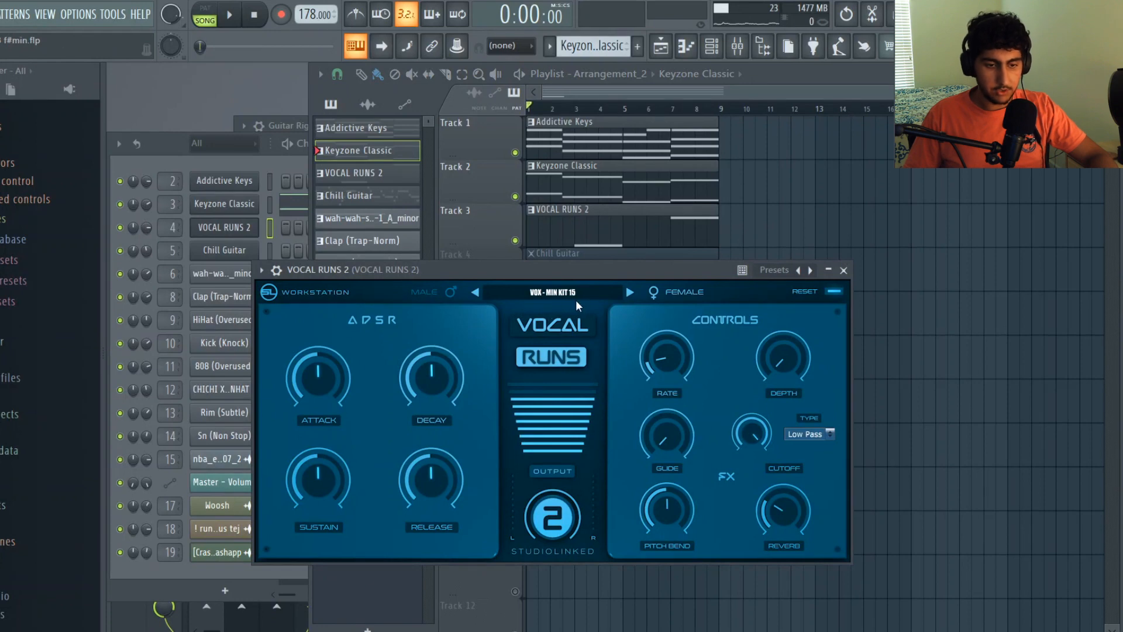
- Play the VOCAL RUNS 2 pattern and inspect the Fruity Reeverb 2 and Fruity Love Philter effects on its mixer track
{"action": "double_click", "coordinate": [670, 243]}
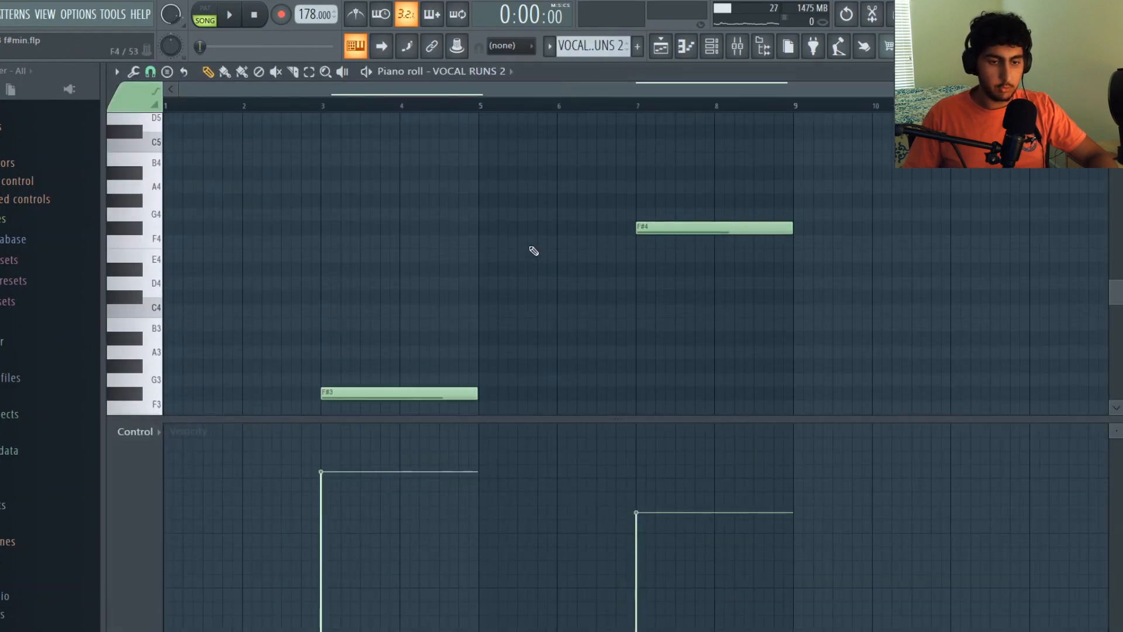
{"action": "key", "text": "space"}
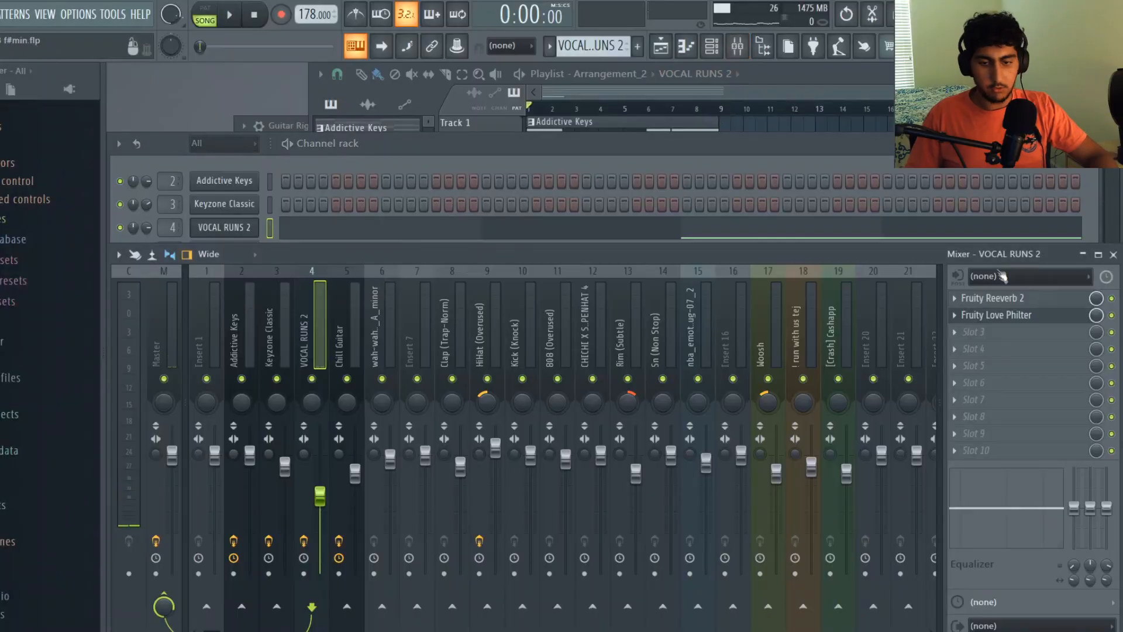
{"action": "left_click", "coordinate": [1028, 300]}
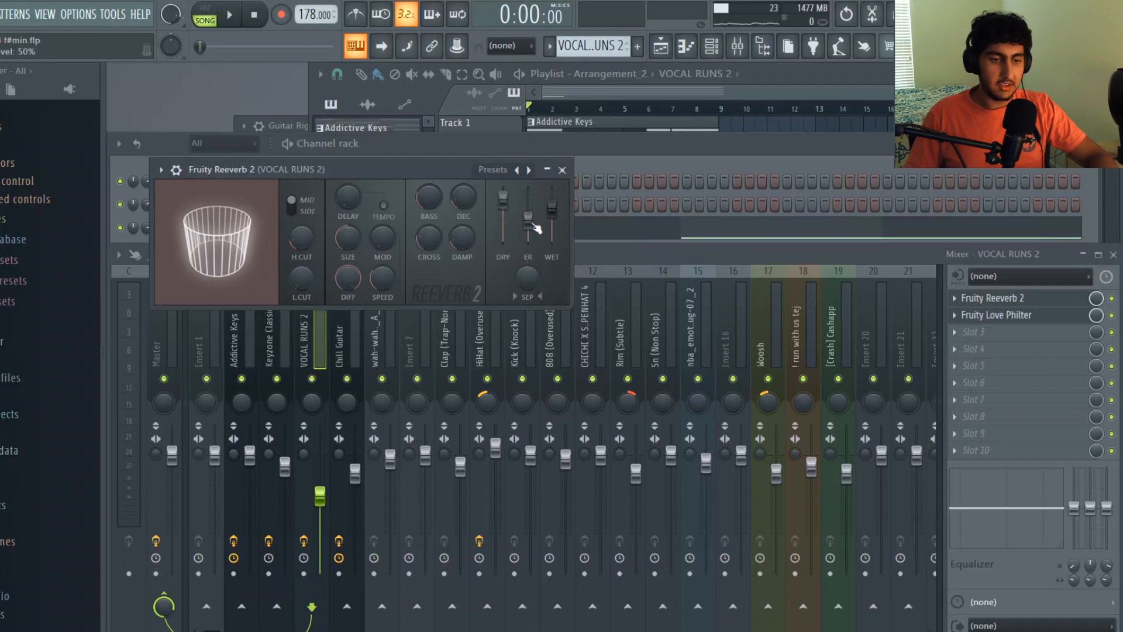
{"action": "left_click", "coordinate": [562, 170]}
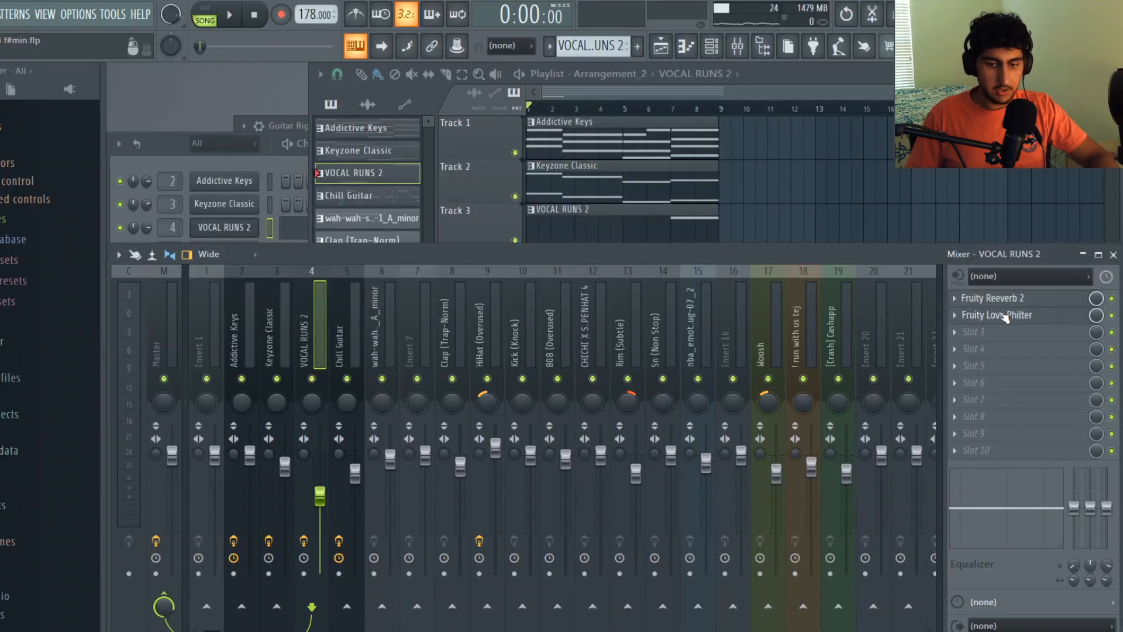
{"action": "left_click", "coordinate": [1003, 315]}
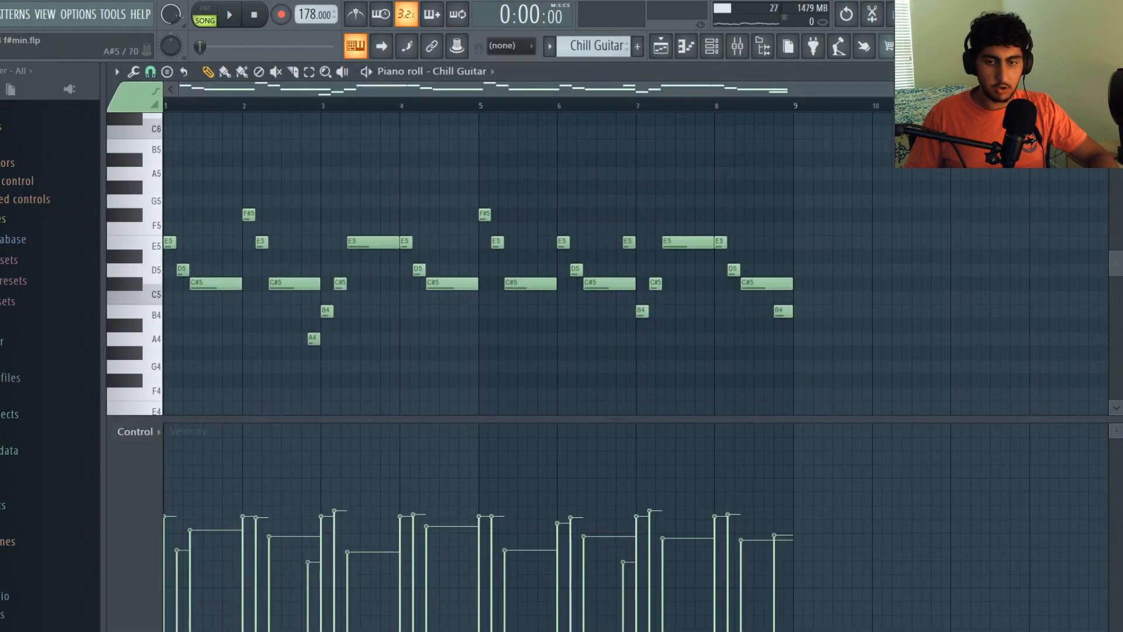
- Review the beat-fraction snap options for the Chill Guitar pattern in the piano roll
{"action": "scroll", "coordinate": [213, 113], "scroll_direction": "up", "scroll_amount": 2}
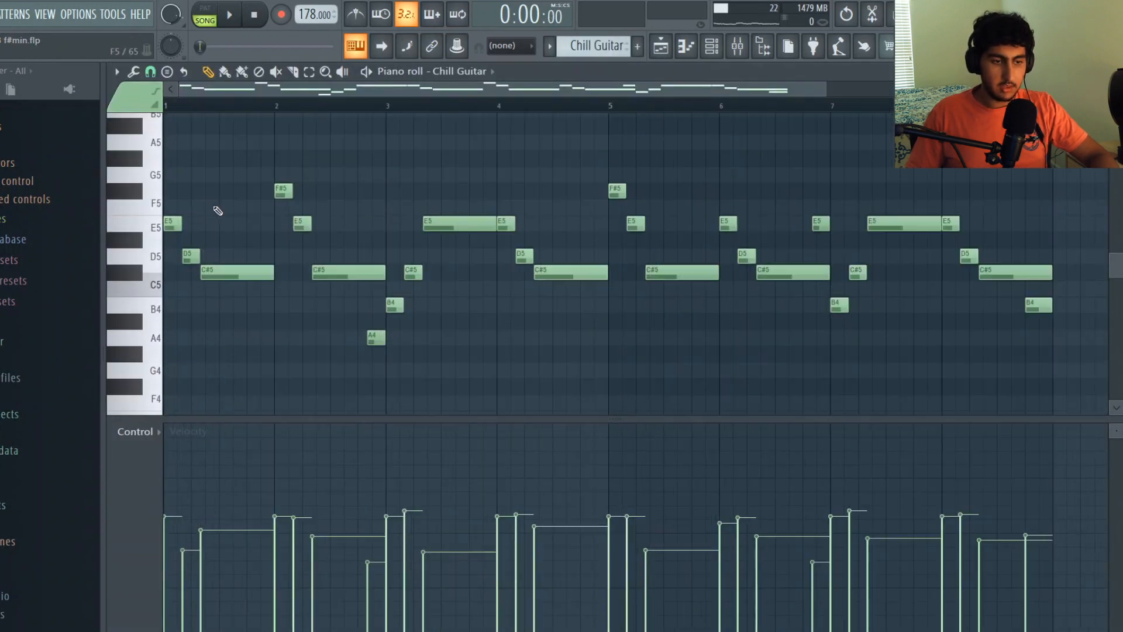
{"action": "left_click", "coordinate": [150, 72]}
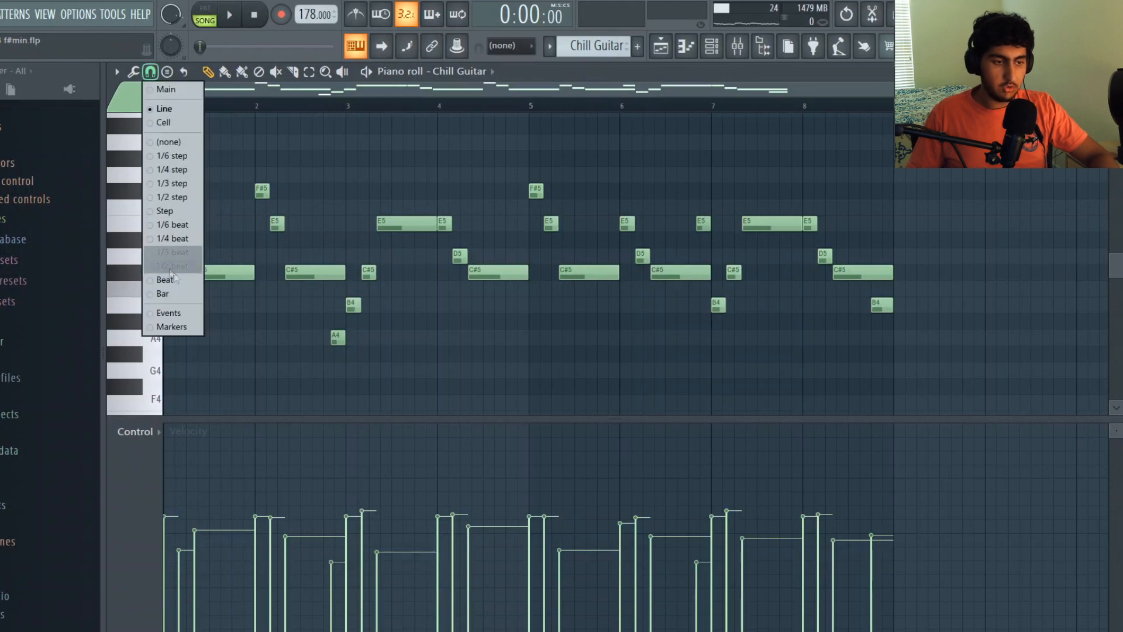
{"action": "left_click", "coordinate": [188, 259]}
- Examine the timing of the opening Chill Guitar notes against the grid and play the whole melody
{"action": "scroll", "coordinate": [122, 159], "scroll_direction": "up", "scroll_amount": 2}
{"action": "scroll", "coordinate": [121, 159], "scroll_direction": "up", "scroll_amount": 4}
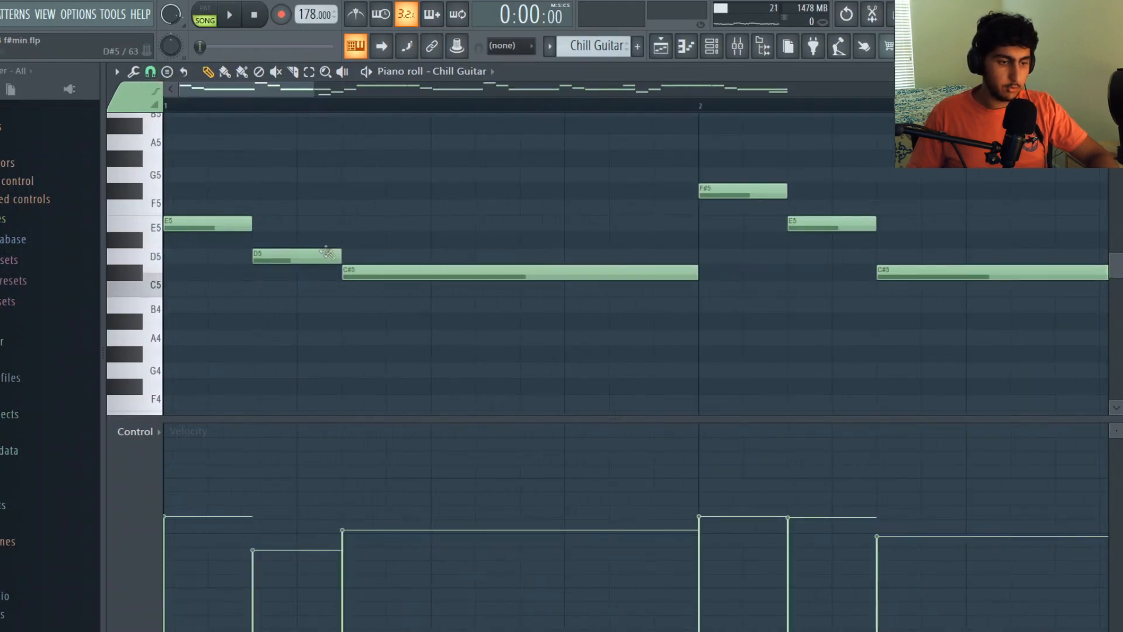
{"action": "scroll", "coordinate": [122, 159], "scroll_direction": "down", "scroll_amount": 3}
{"action": "left_click_drag", "start_coordinate": [332, 313], "coordinate": [163, 168]}
{"action": "left_click", "coordinate": [262, 182]}
{"action": "scroll", "coordinate": [261, 181], "scroll_direction": "down", "scroll_amount": 5}
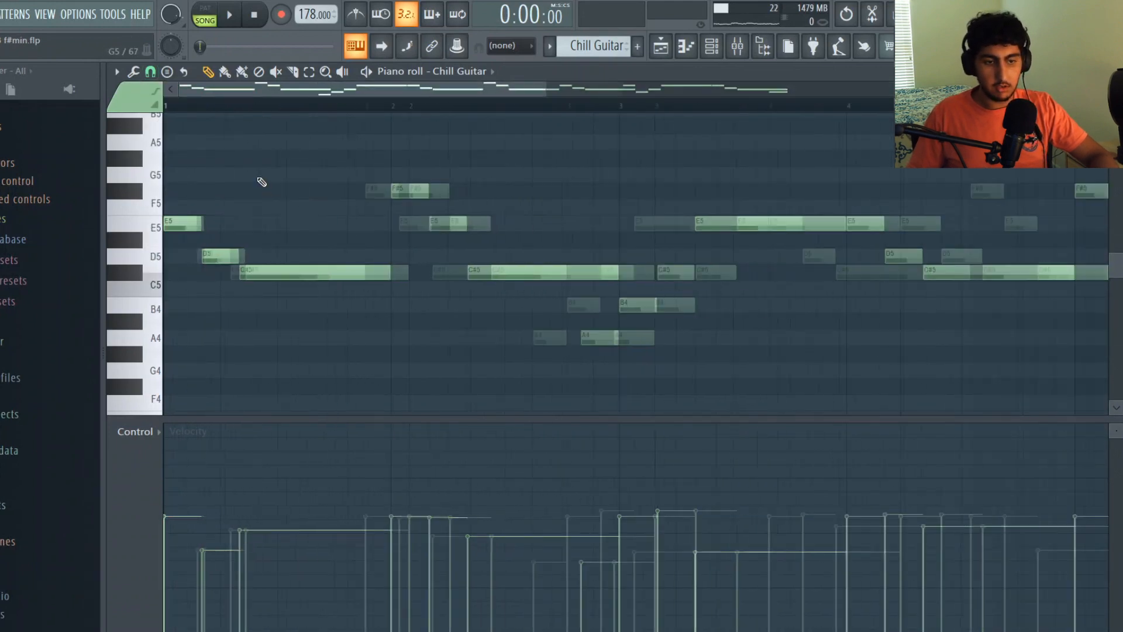
{"action": "scroll", "coordinate": [322, 169], "scroll_direction": "down", "scroll_amount": 2}
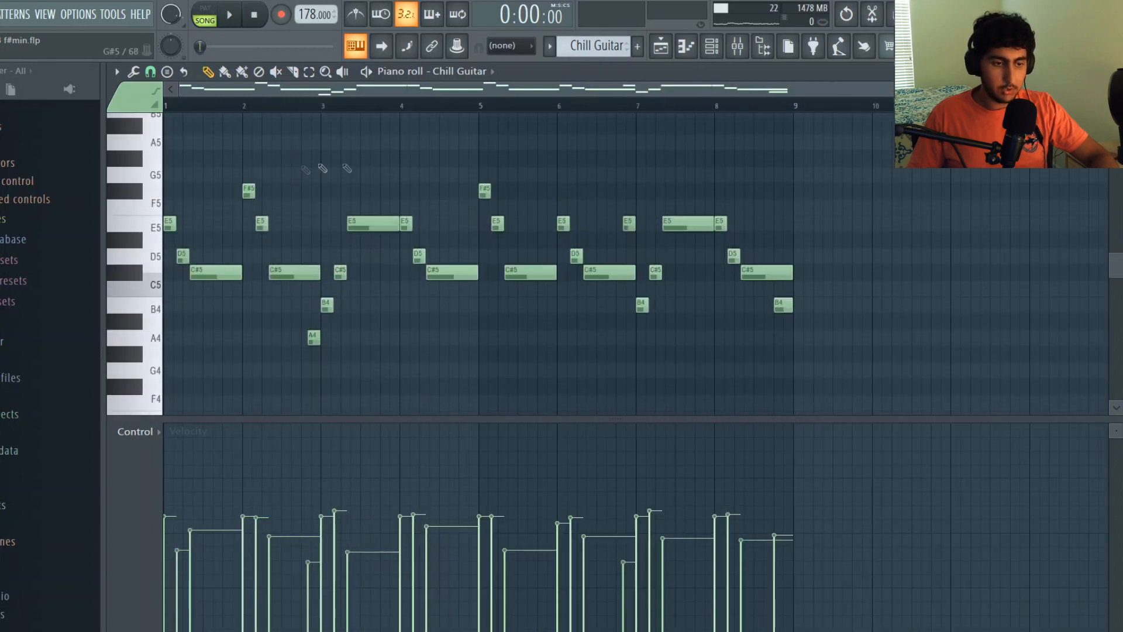
{"action": "key", "text": "space"}
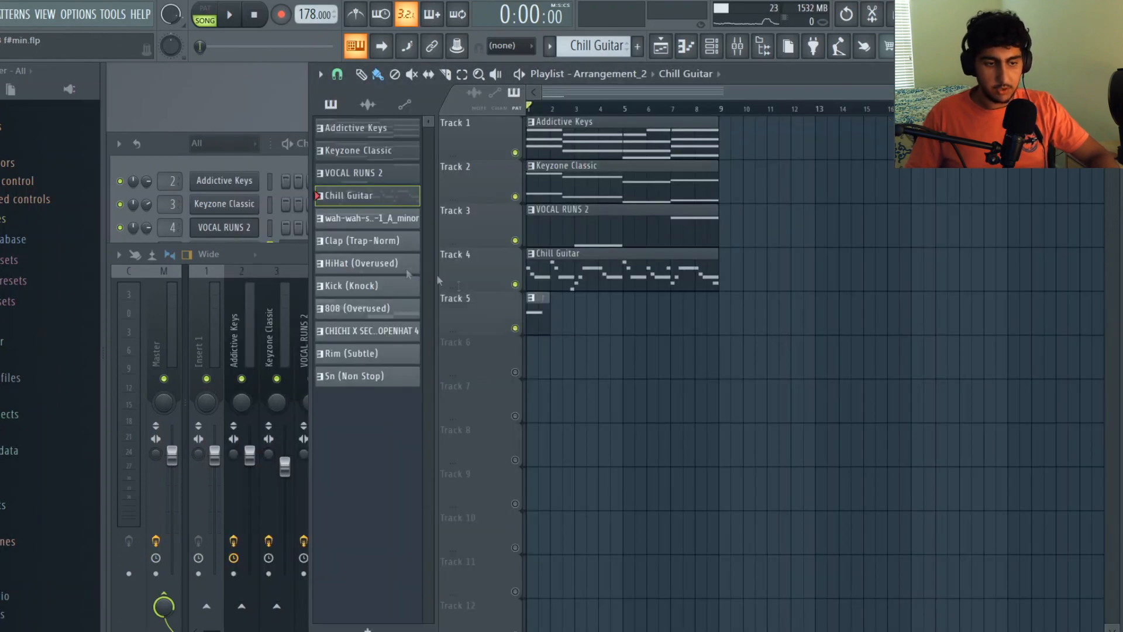
- Open the wah-wah-soul-guitar pattern's single A4 note in the piano roll and play it back
{"action": "left_click", "coordinate": [176, 170]}
{"action": "left_click", "coordinate": [238, 284]}
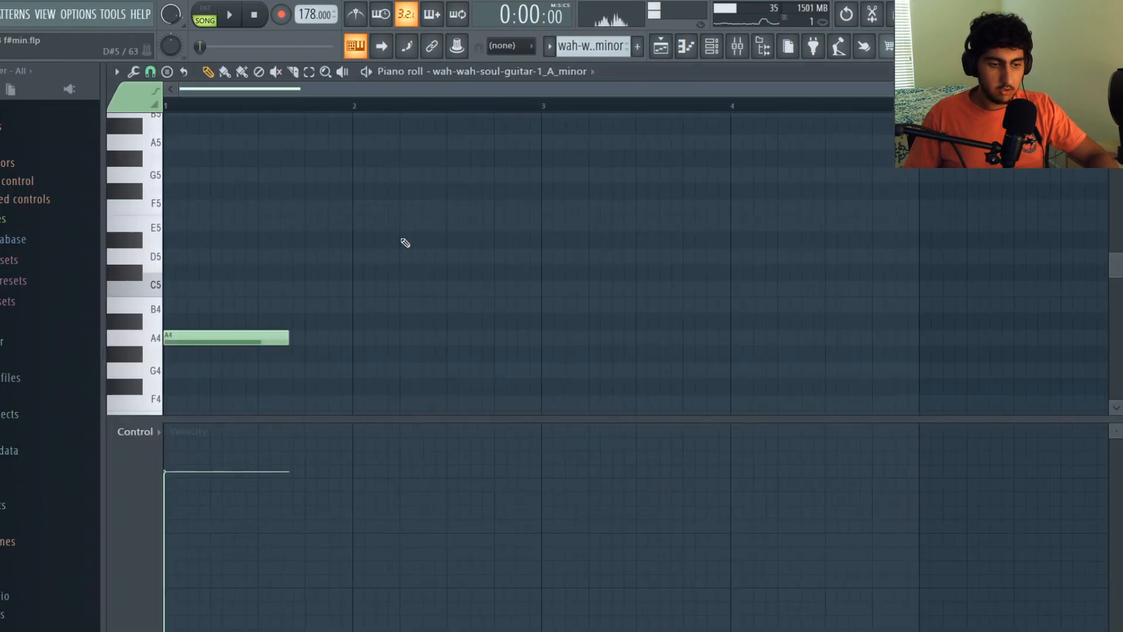
{"action": "scroll", "coordinate": [401, 242], "scroll_direction": "down", "scroll_amount": 2}
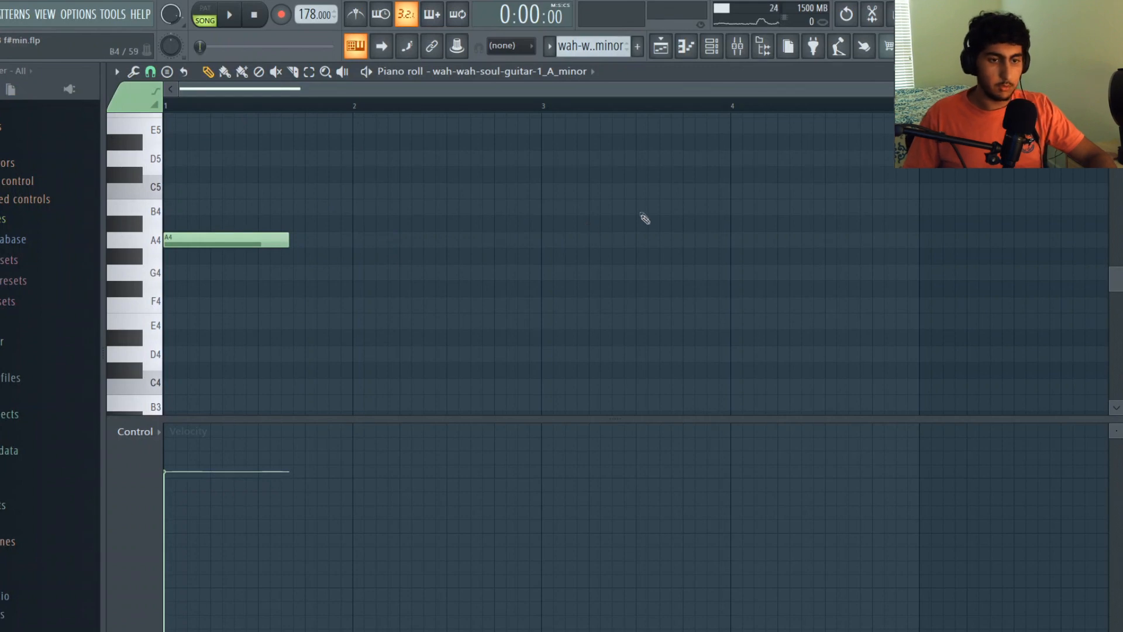
{"action": "key", "text": "space"}
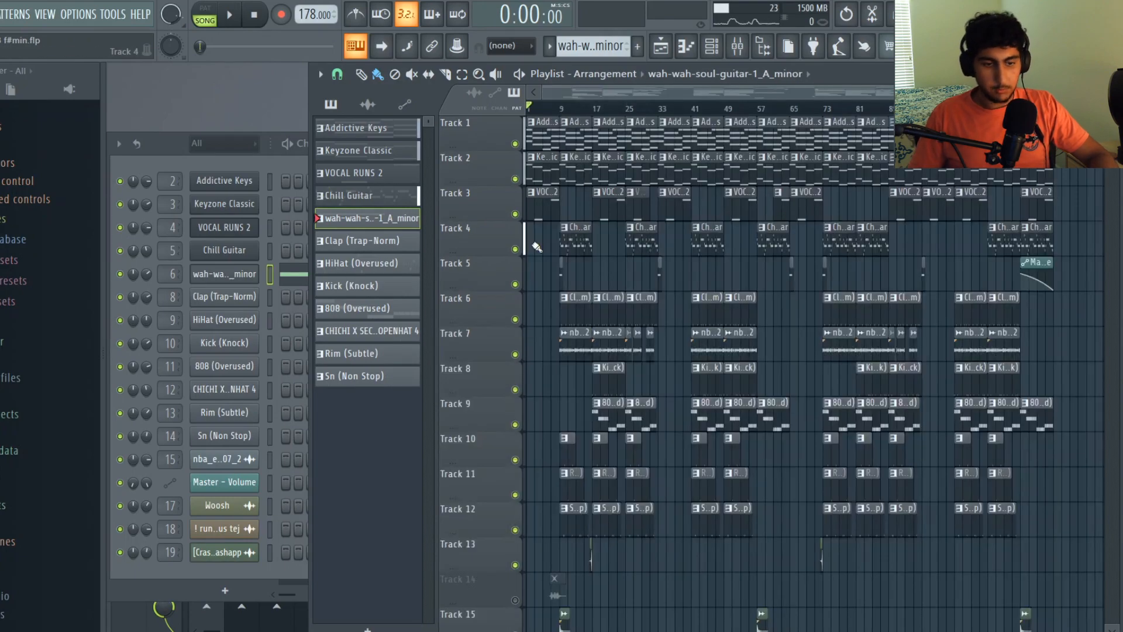
- Open the Clap (Trap-Norm) pattern from the full arrangement in the piano roll
{"action": "scroll", "coordinate": [526, 249], "scroll_direction": "down", "scroll_amount": 5}
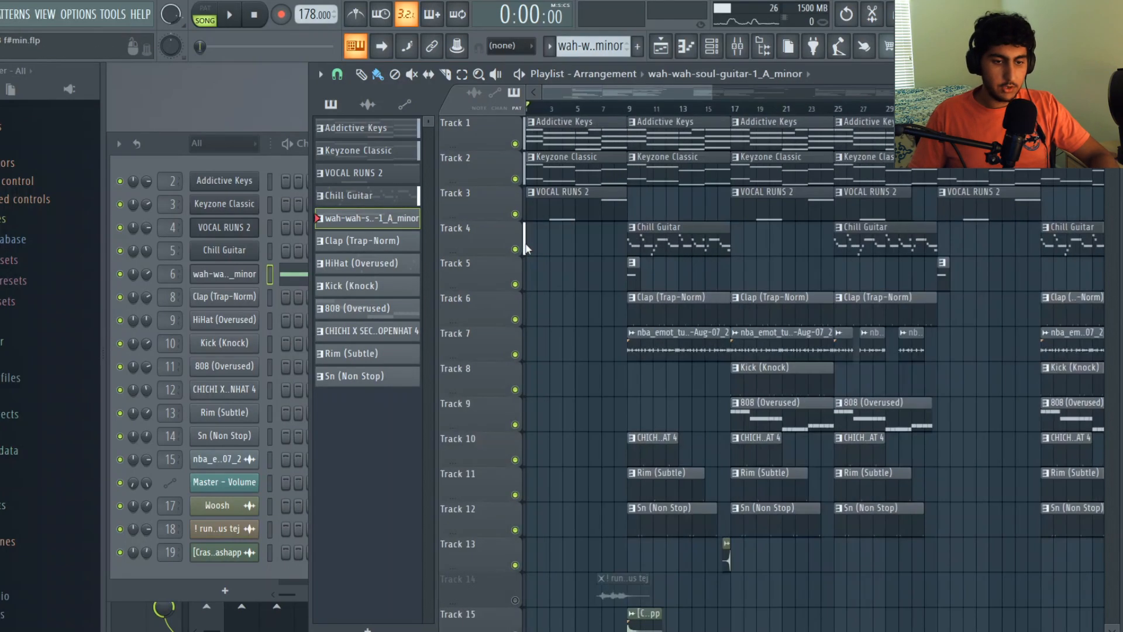
{"action": "scroll", "coordinate": [525, 249], "scroll_direction": "down", "scroll_amount": 3}
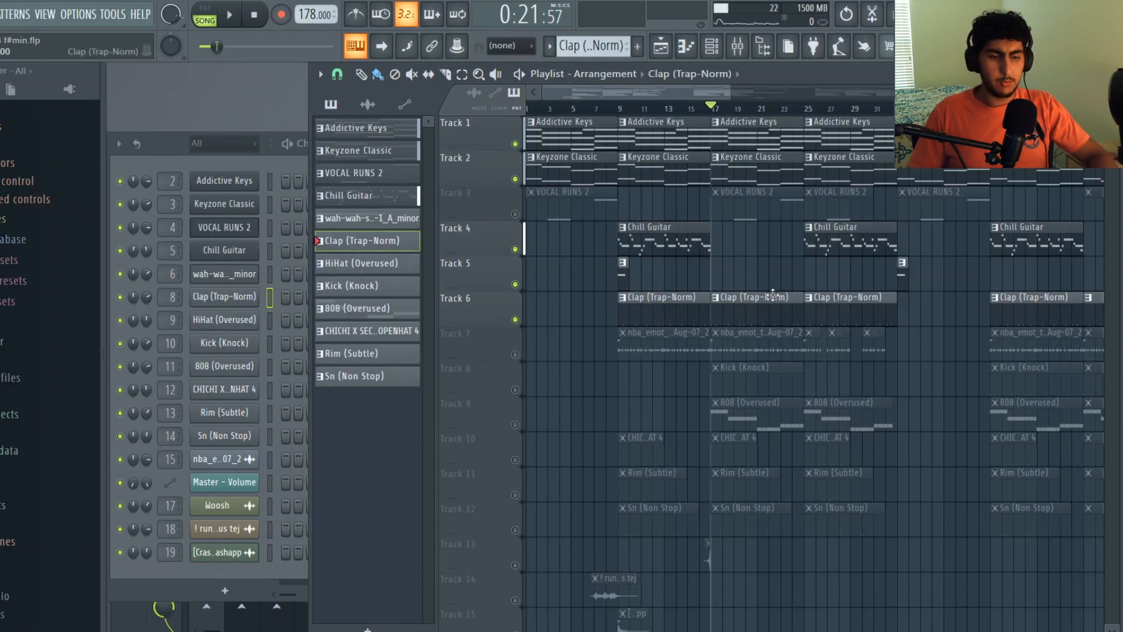
{"action": "key", "text": "F7"}
{"action": "scroll", "coordinate": [749, 281], "scroll_direction": "left", "scroll_amount": 2}
{"action": "scroll", "coordinate": [674, 286], "scroll_direction": "down", "scroll_amount": 1}
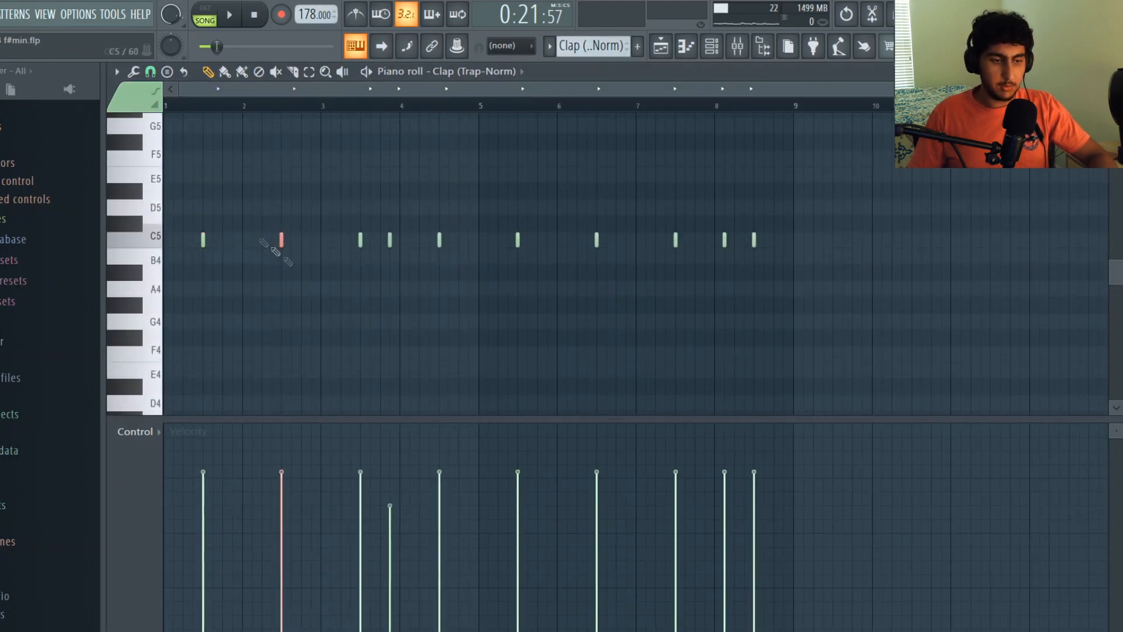
- Point out the extra clap near the end of bar 3 by selecting it, and play the clap pattern
{"action": "scroll", "coordinate": [353, 261], "scroll_direction": "up", "scroll_amount": 3}
{"action": "left_click_drag", "start_coordinate": [473, 257], "coordinate": [430, 226]}
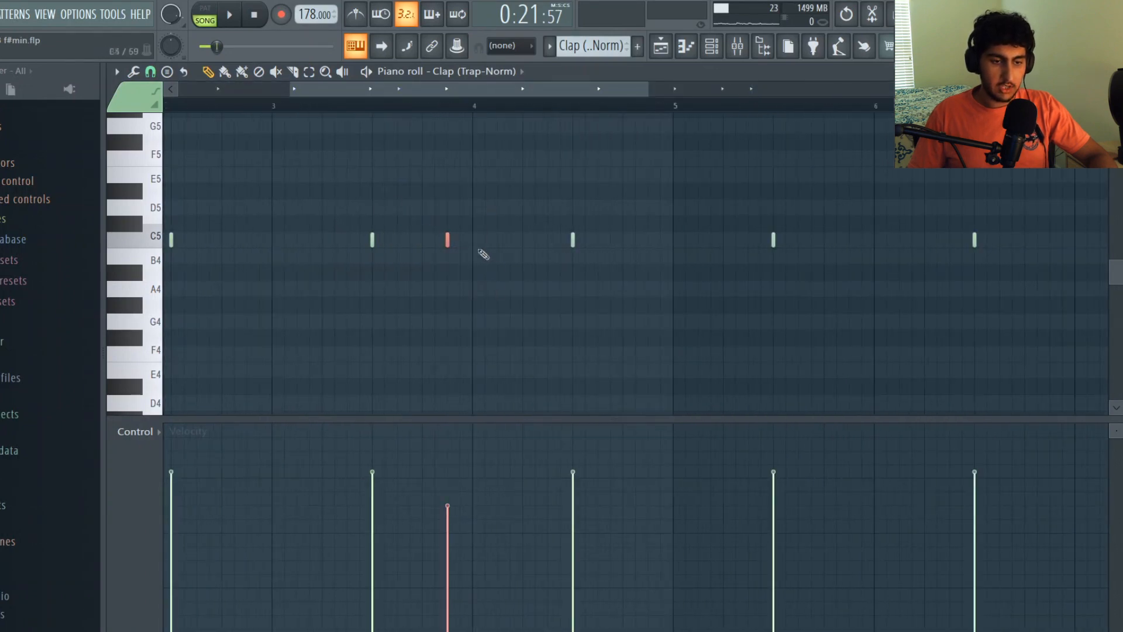
{"action": "scroll", "coordinate": [714, 289], "scroll_direction": "down", "scroll_amount": 3}
{"action": "scroll", "coordinate": [750, 263], "scroll_direction": "up", "scroll_amount": 2}
{"action": "scroll", "coordinate": [754, 311], "scroll_direction": "down", "scroll_amount": 2}
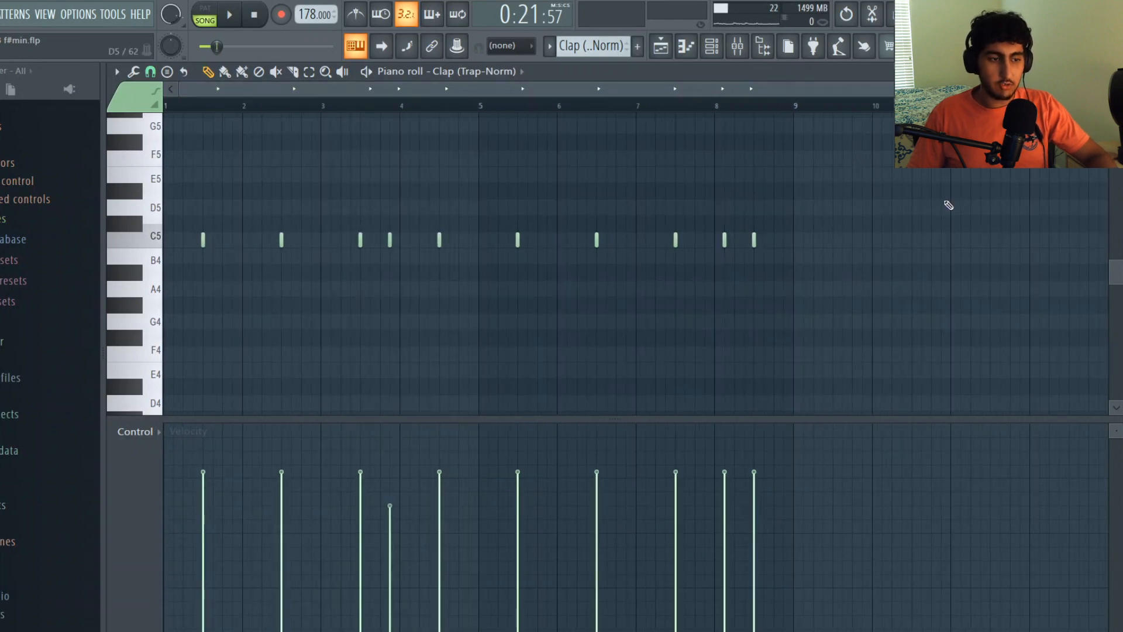
{"action": "key", "text": "space"}
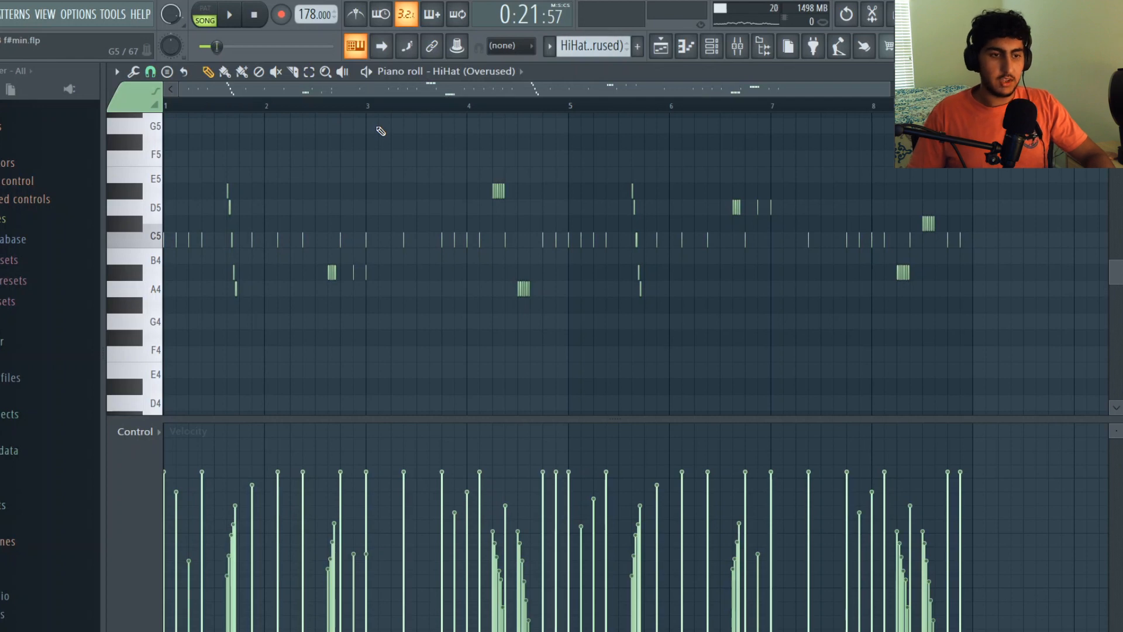
- Select the C5 notes of the HiHat (Overused) pattern to show its base rhythm, and review the snap options
{"action": "double_click", "coordinate": [151, 244]}
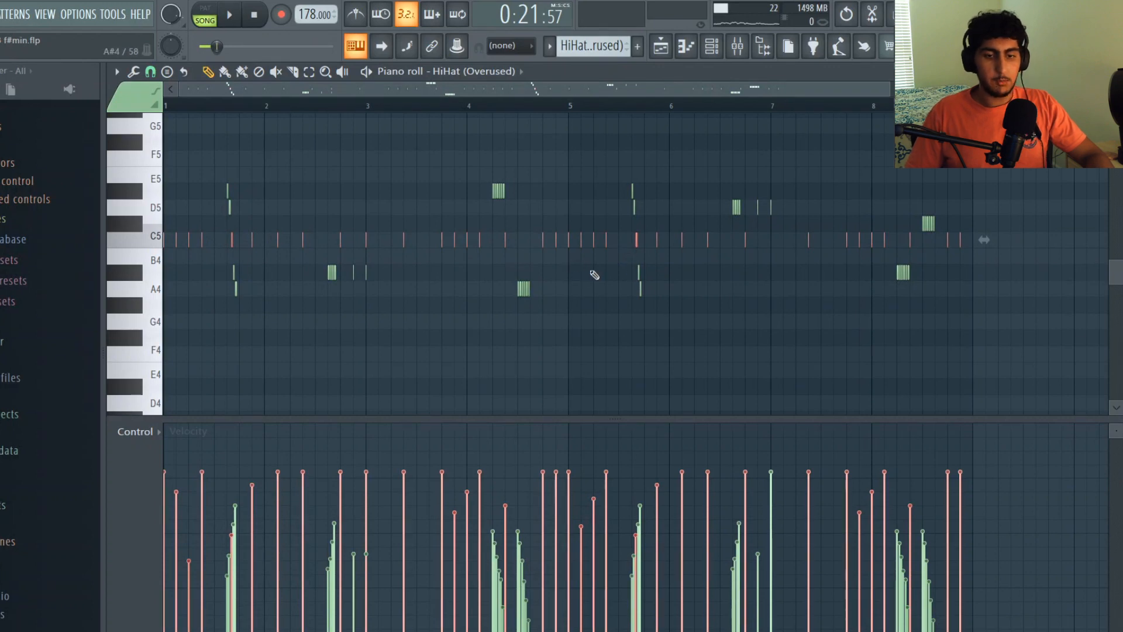
{"action": "left_click", "coordinate": [258, 298], "text": "ctrl"}
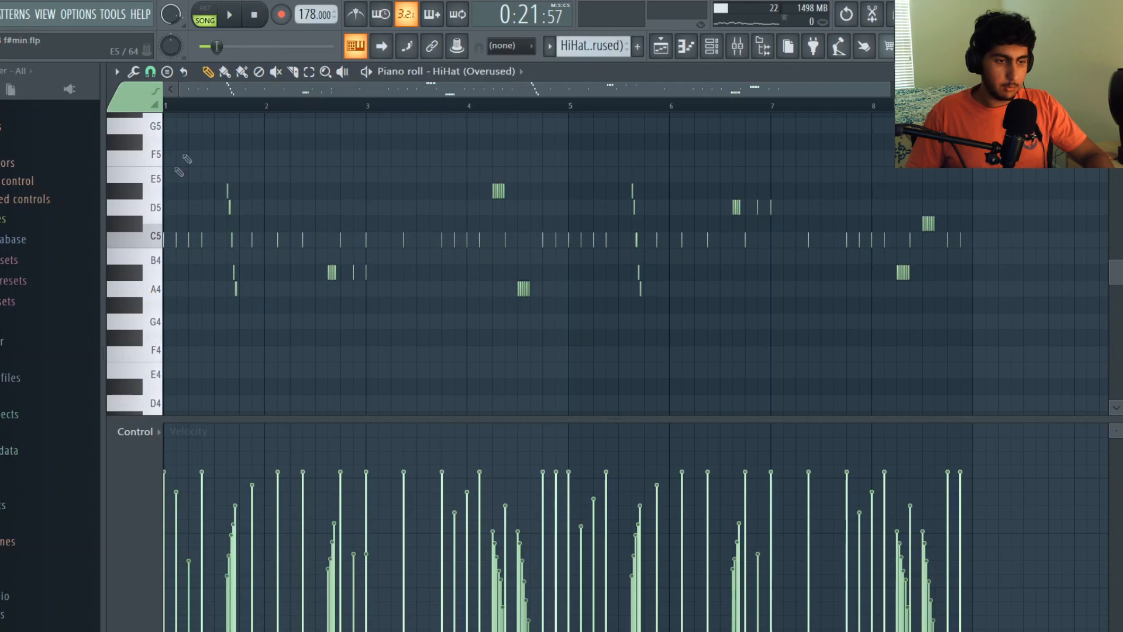
{"action": "left_click", "coordinate": [151, 72]}
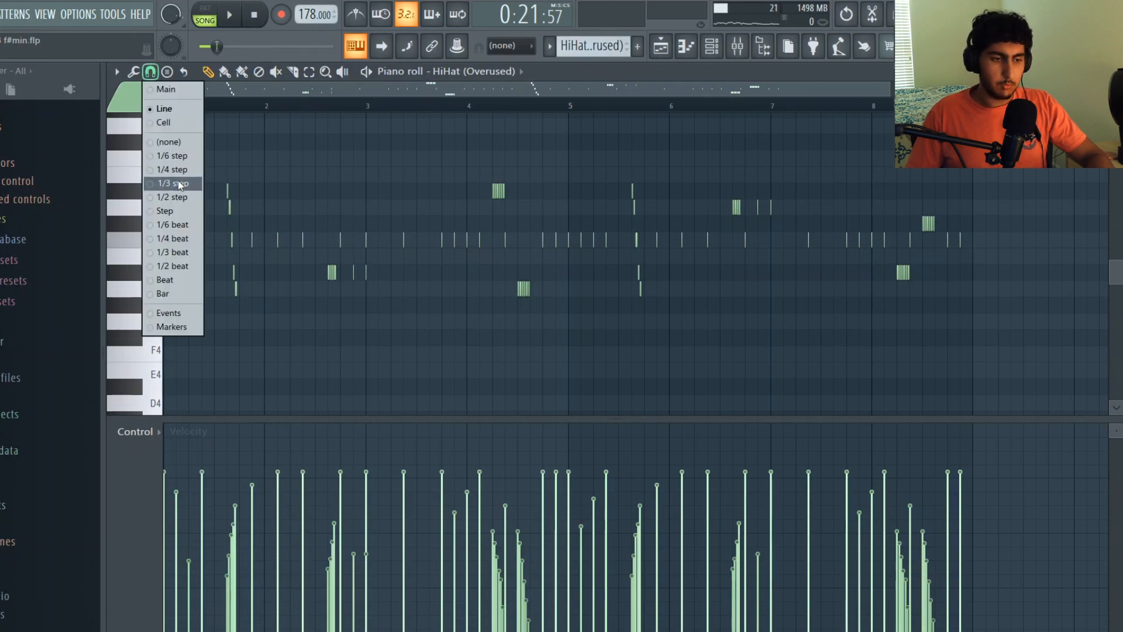
{"action": "left_click", "coordinate": [316, 169]}
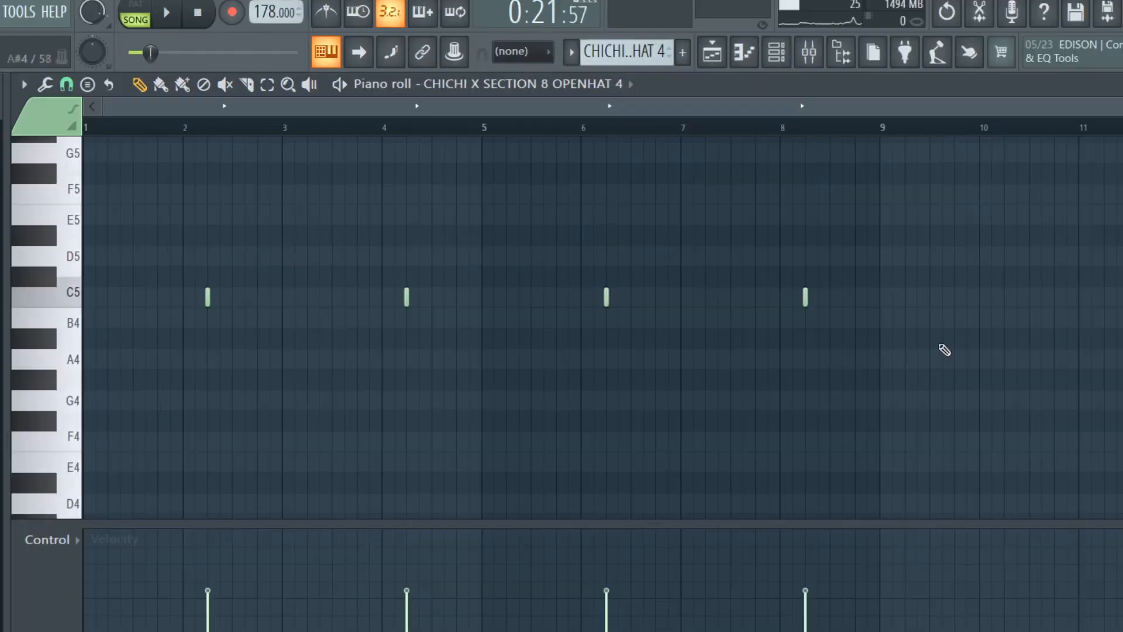
- Play back the open hat, Sn (Non Stop) and Rim (Subtle) patterns one after another
{"action": "key", "text": "space"}
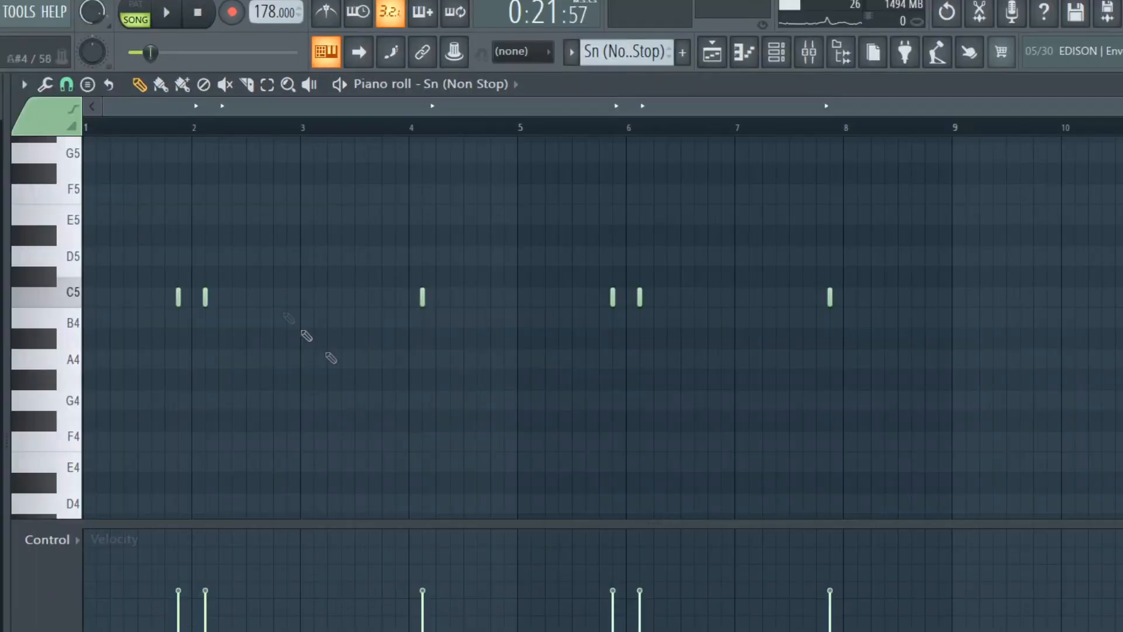
{"action": "key", "text": "space"}
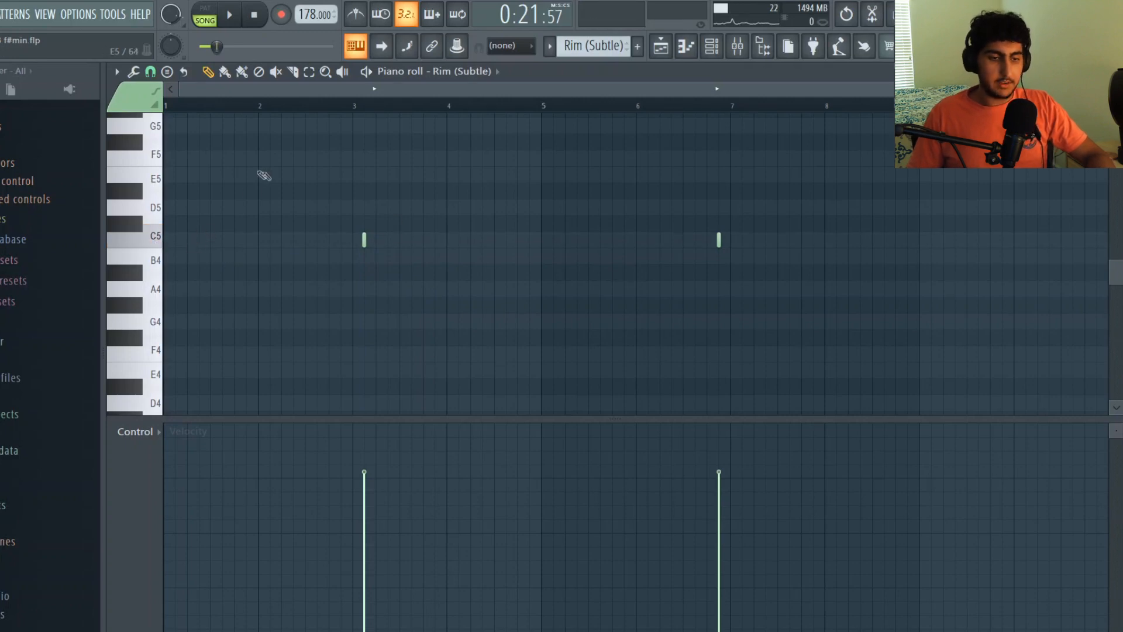
{"action": "key", "text": "space"}
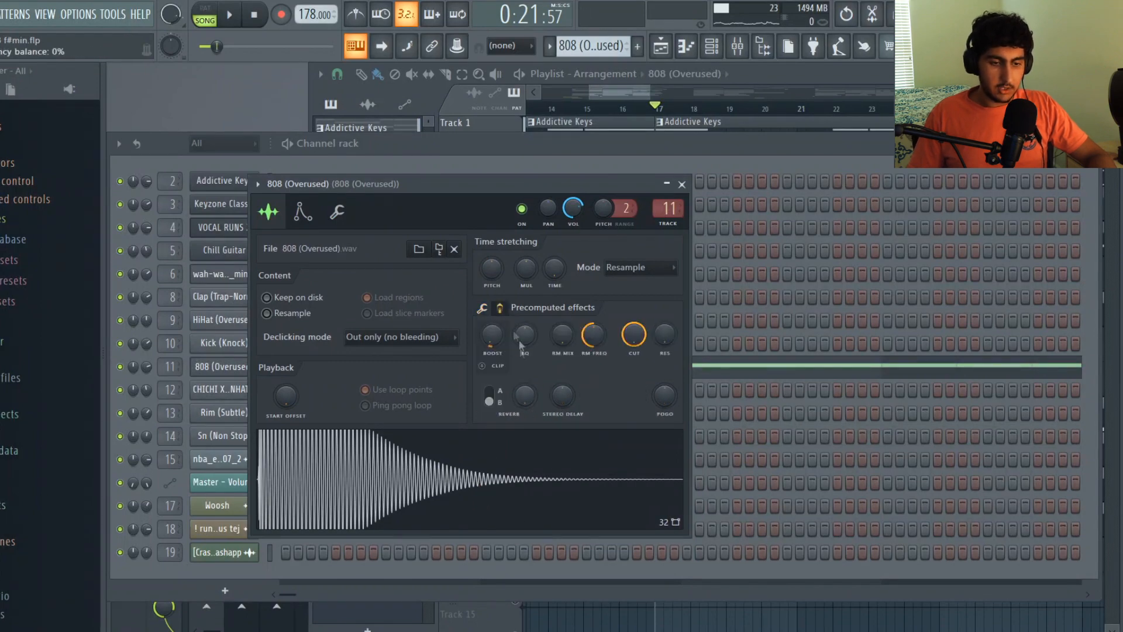
- Open the 808 (Overused) pattern in the piano roll, examine its bass notes and play it back
{"action": "left_click", "coordinate": [792, 370]}
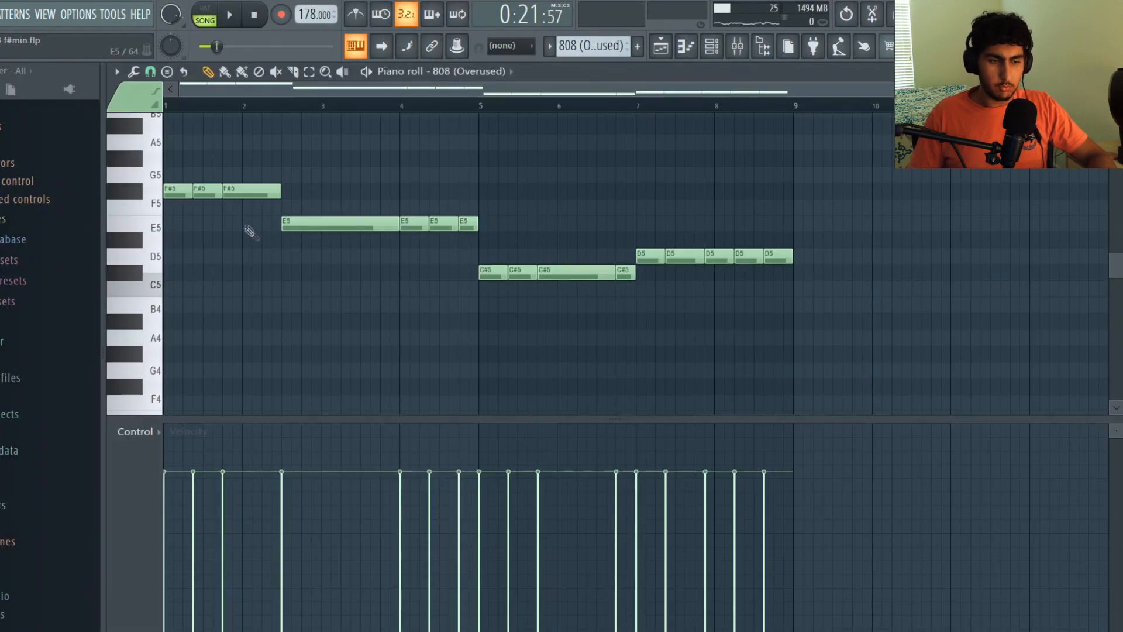
{"action": "scroll", "coordinate": [281, 158], "scroll_direction": "up", "scroll_amount": 2}
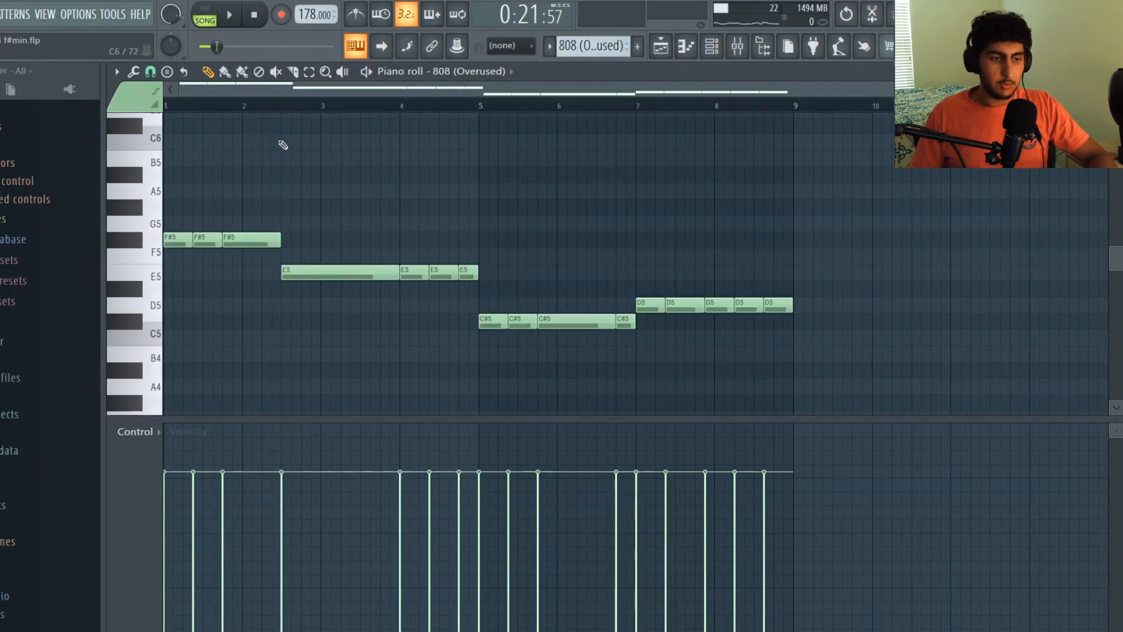
{"action": "scroll", "coordinate": [284, 146], "scroll_direction": "down", "scroll_amount": 2}
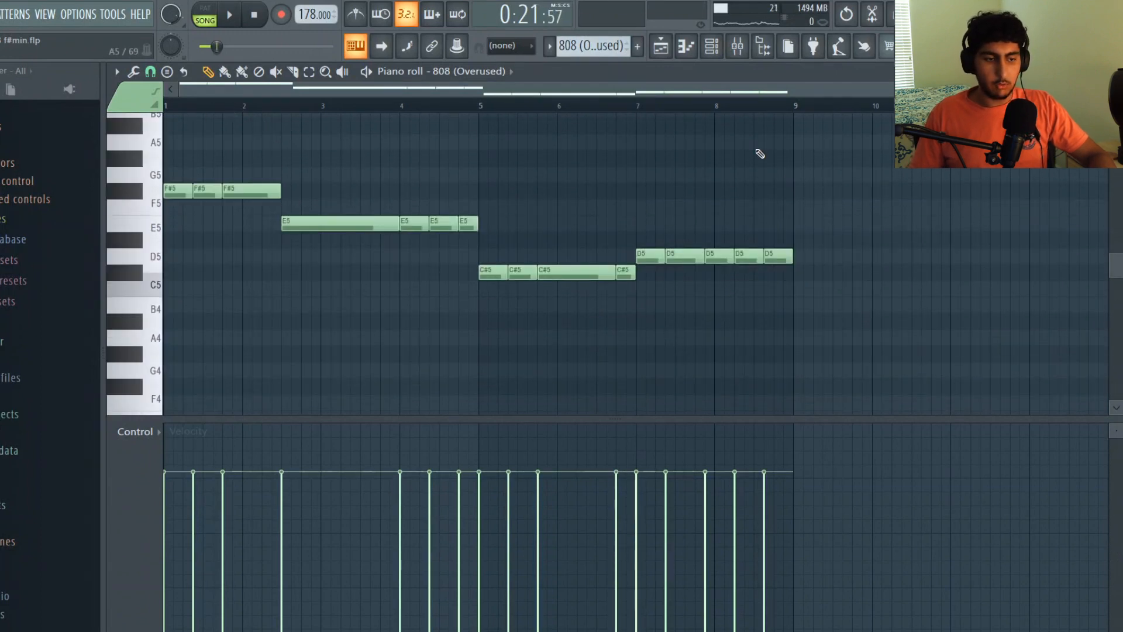
{"action": "key", "text": "space"}
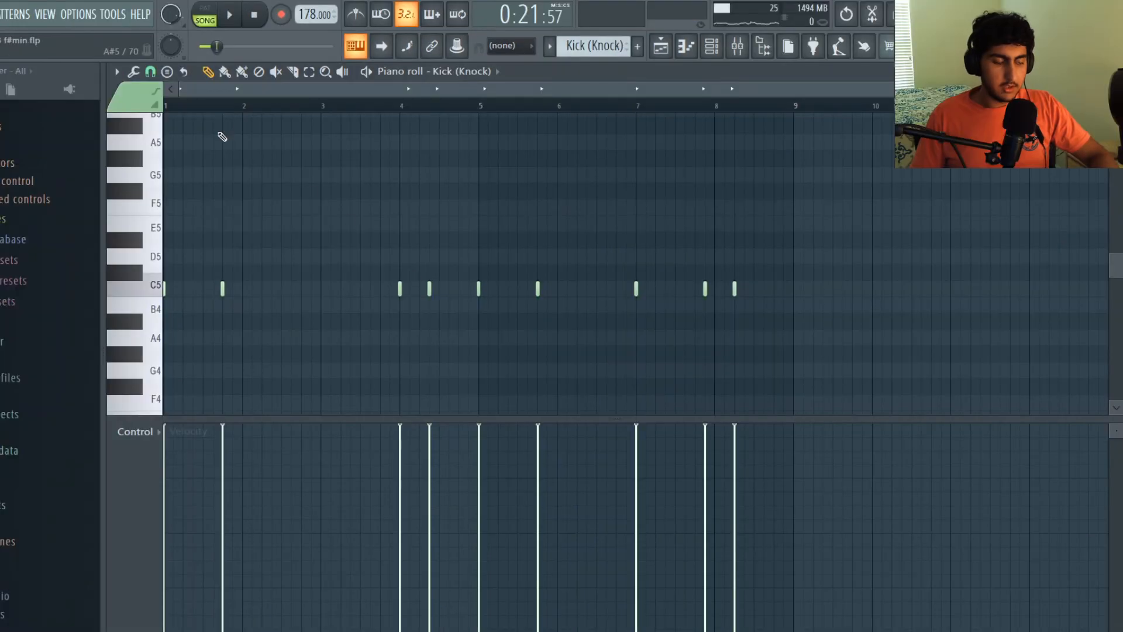
- Examine the note placement of the Kick (Knock) pattern and play it back
{"action": "scroll", "coordinate": [837, 233], "scroll_direction": "down", "scroll_amount": 2}
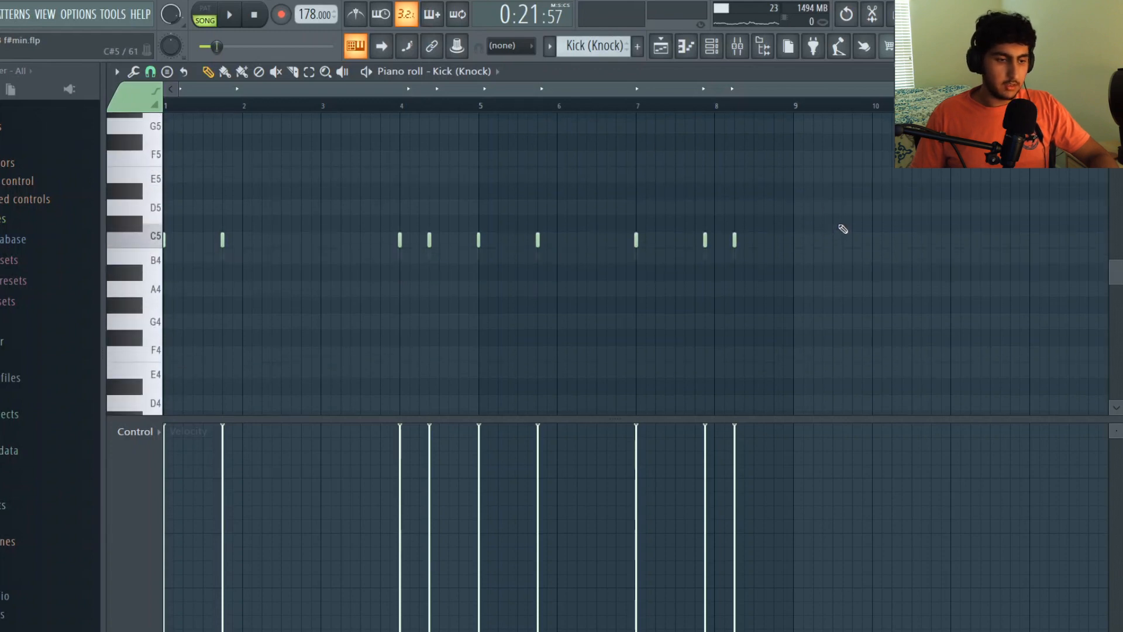
{"action": "key", "text": "space"}
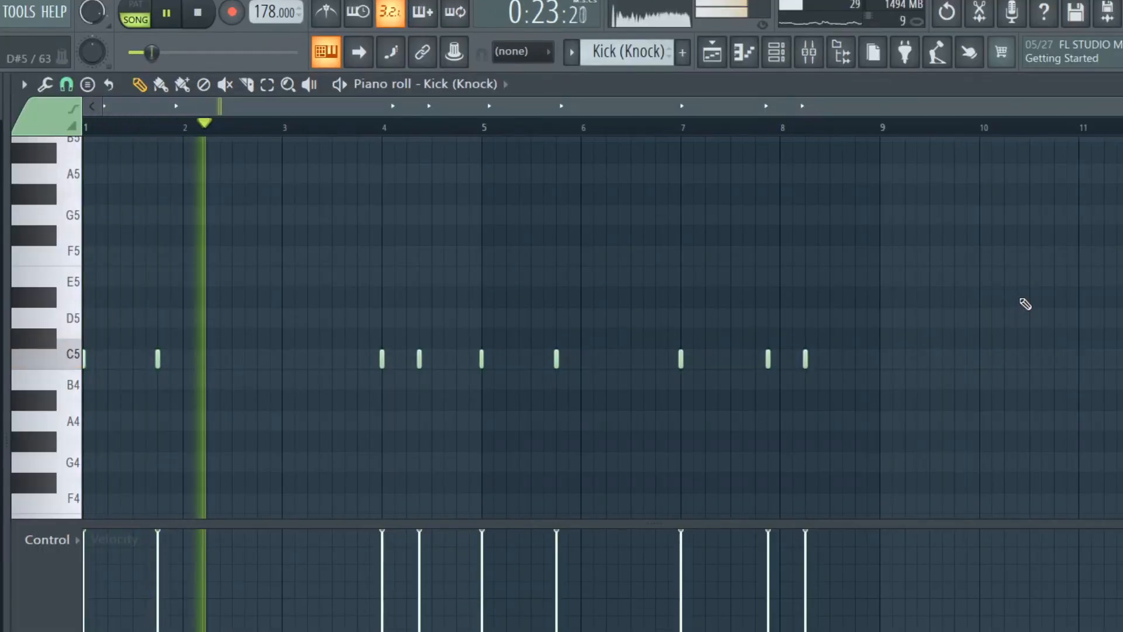